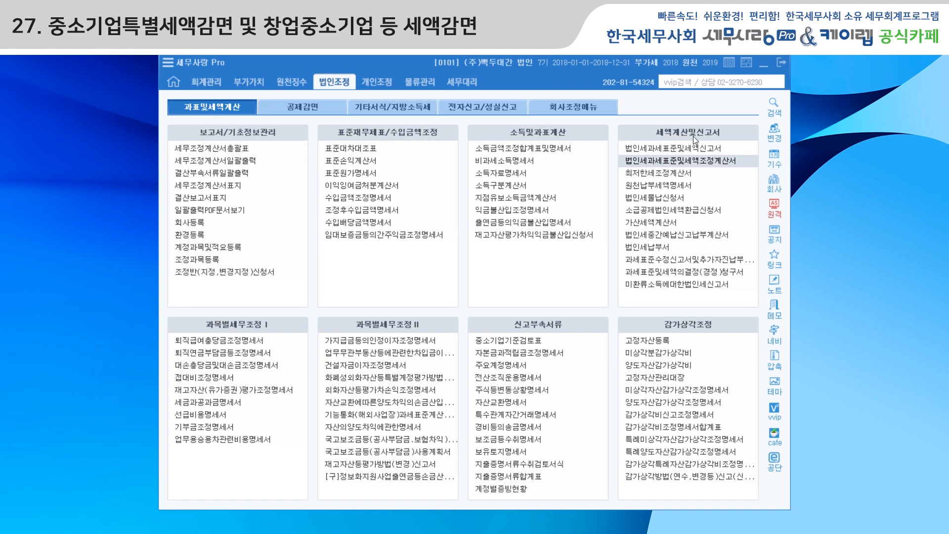
Open 법인세과세표준및세액조정계산서, reload its marked items from the related forms, and close the form
left_click(705, 163)
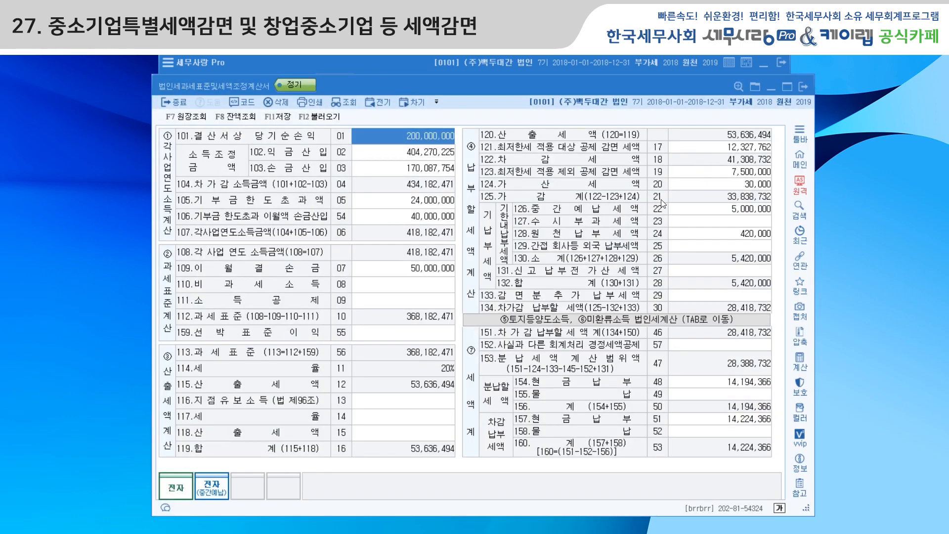
left_click(329, 116)
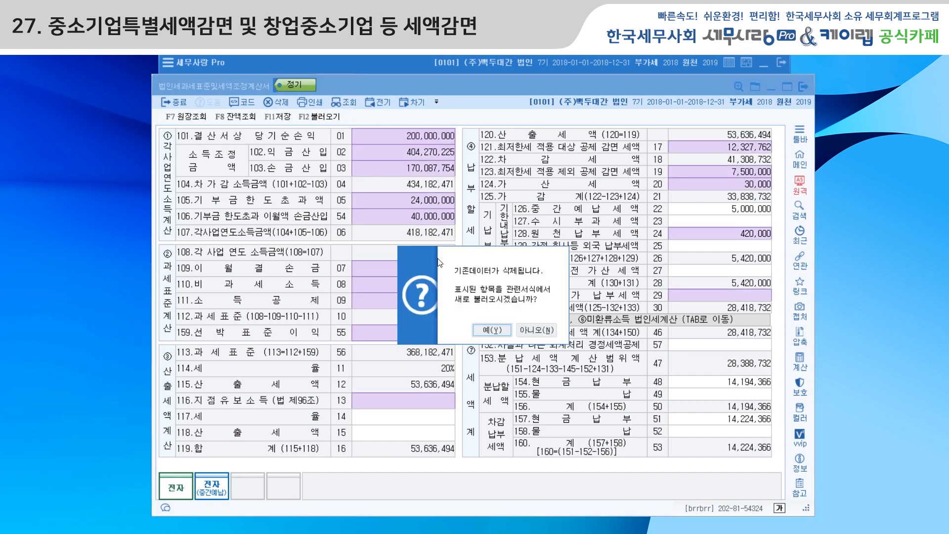
left_click(496, 330)
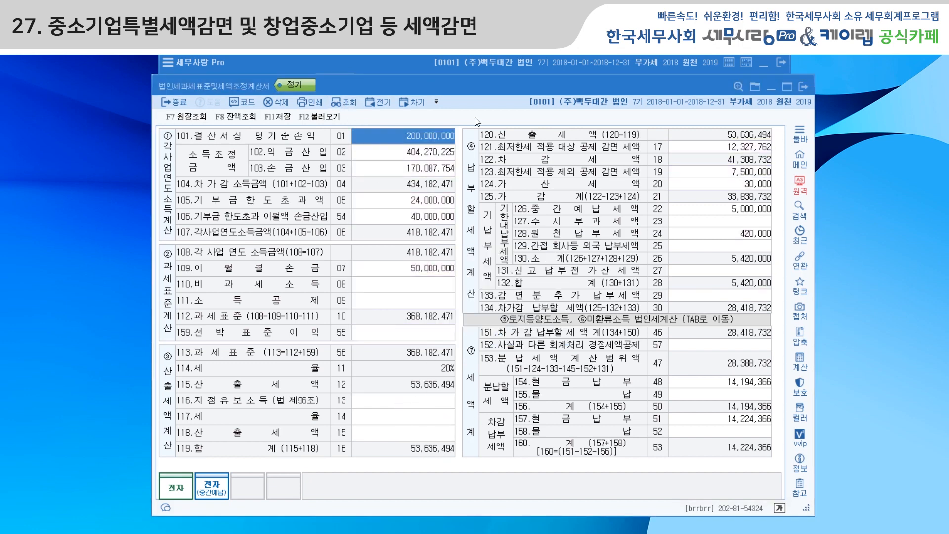
left_click(802, 89)
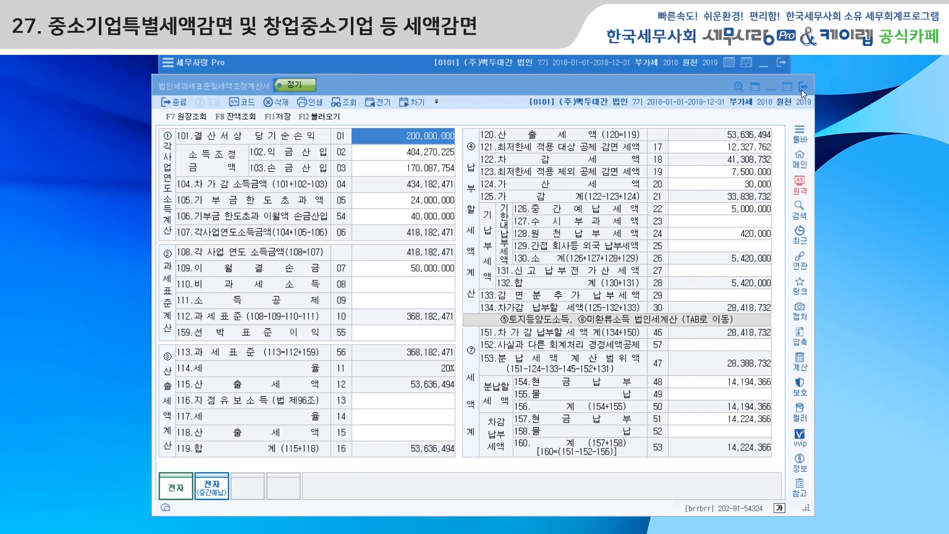
left_click(472, 326)
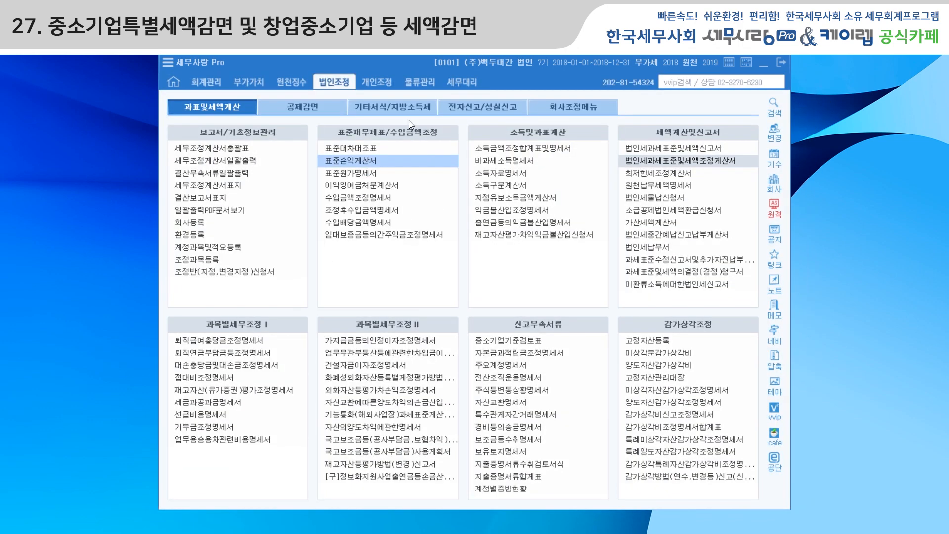
Open 소득구분계산서 to review the income split between 제조업 and 기타분, and close it
left_click(514, 187)
left_click(516, 136)
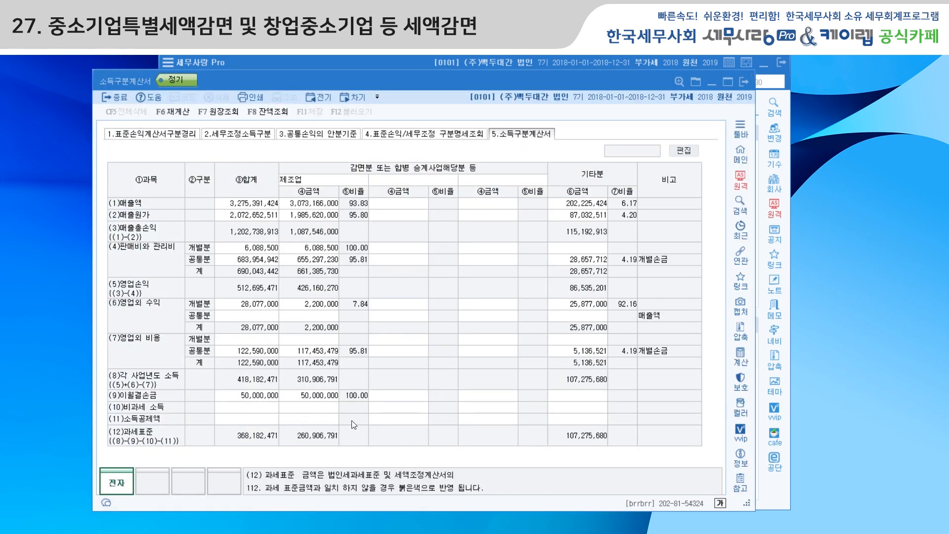
left_click(745, 82)
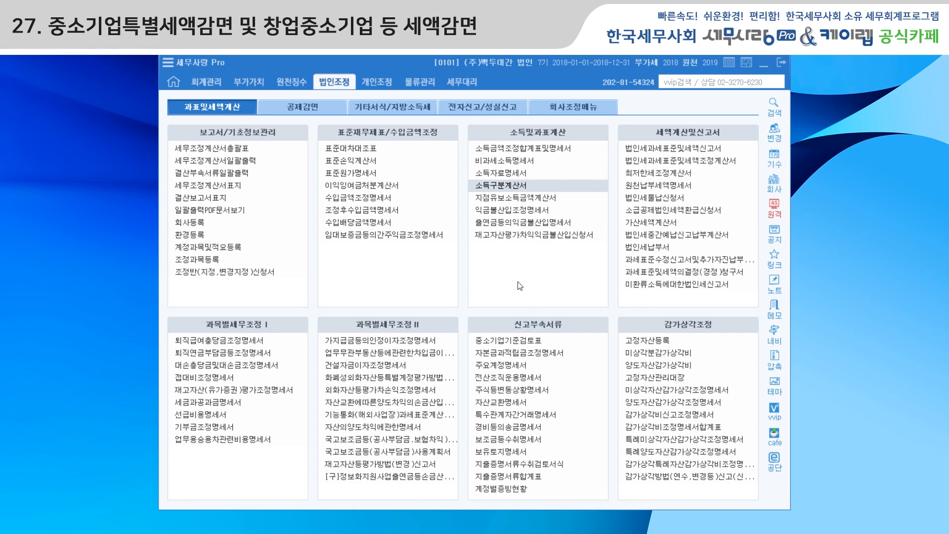
Open 공제감면세액계산서(2) from the 공제감면 forms and move its window fully into view
left_click(319, 109)
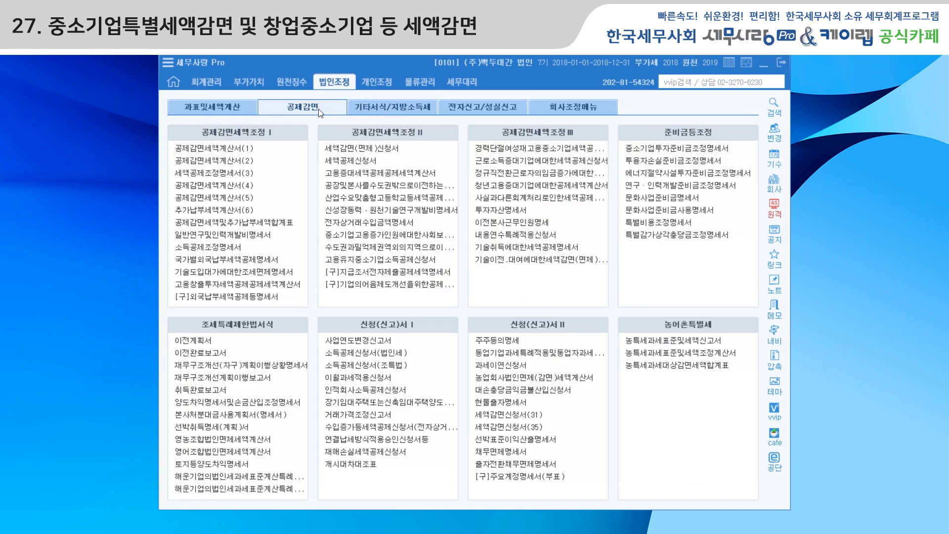
left_click(248, 162)
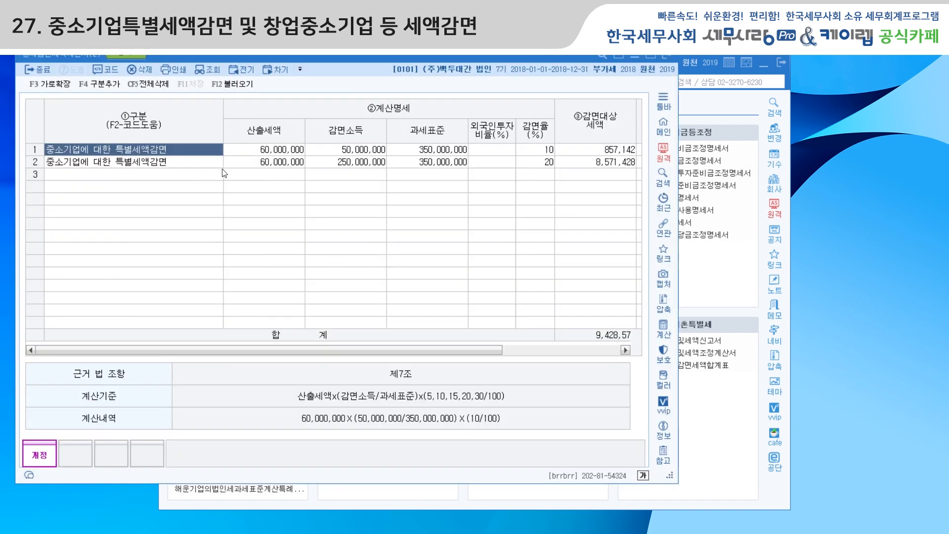
left_click_drag(311, 60, 349, 87)
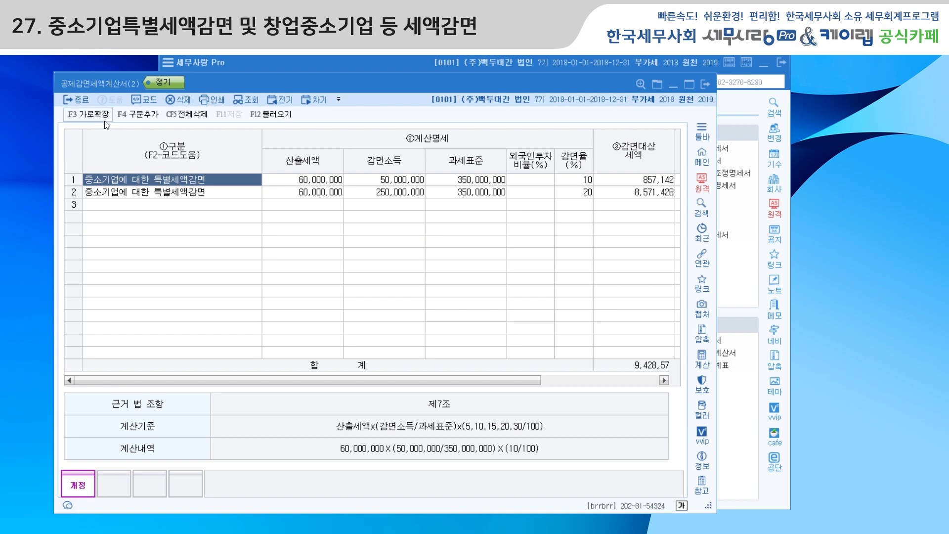
Set the first row's 구분 to 중소기업에 대한 특별세액감면 (제7조) and load the 법인세과표 및 세액조정계산서 figures
left_click(132, 120)
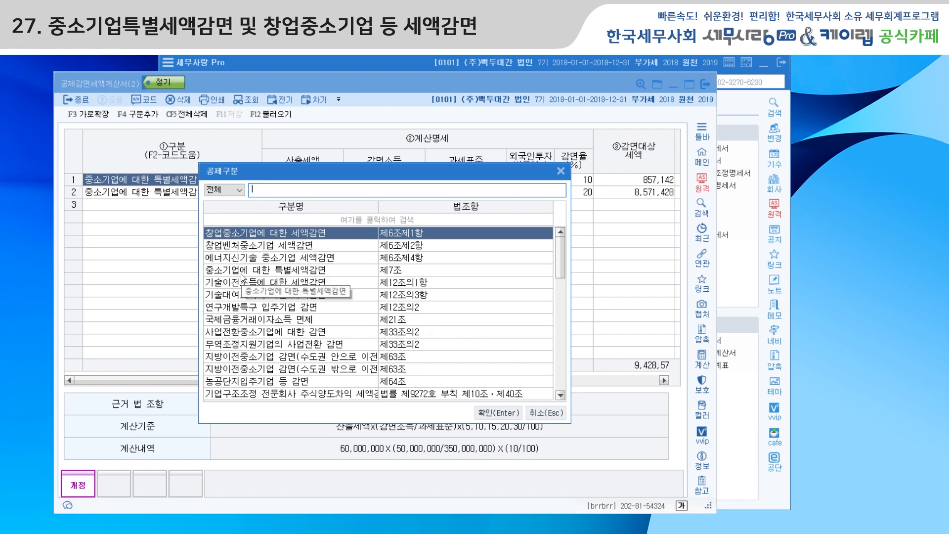
left_click(243, 271)
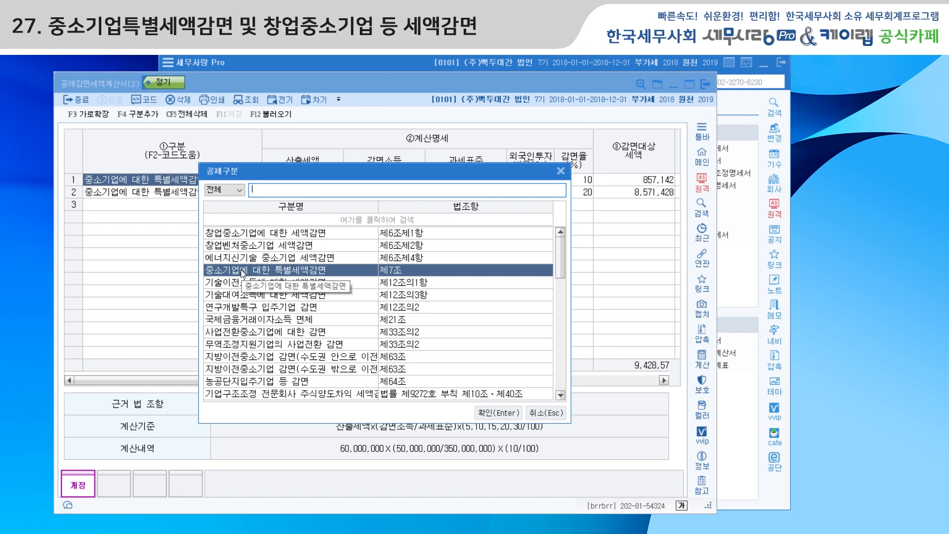
double_click(242, 271)
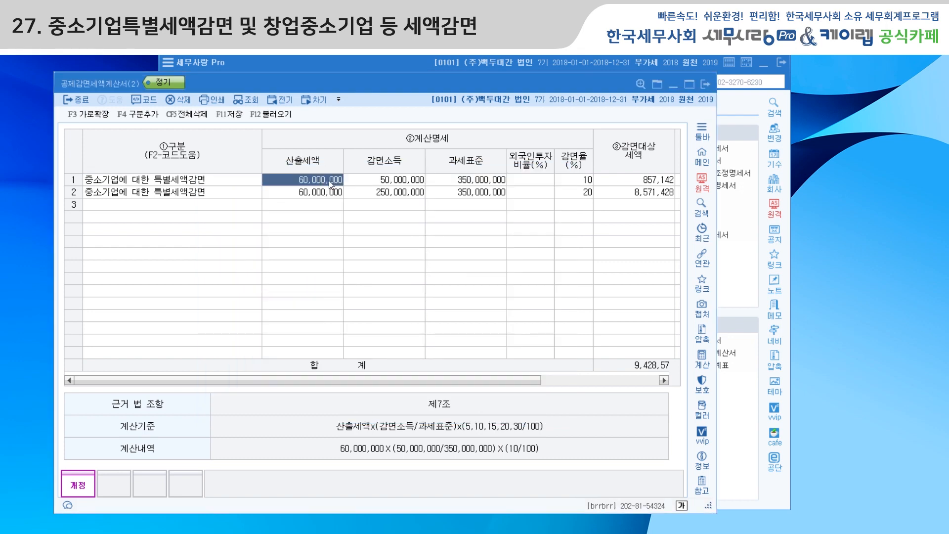
left_click(275, 117)
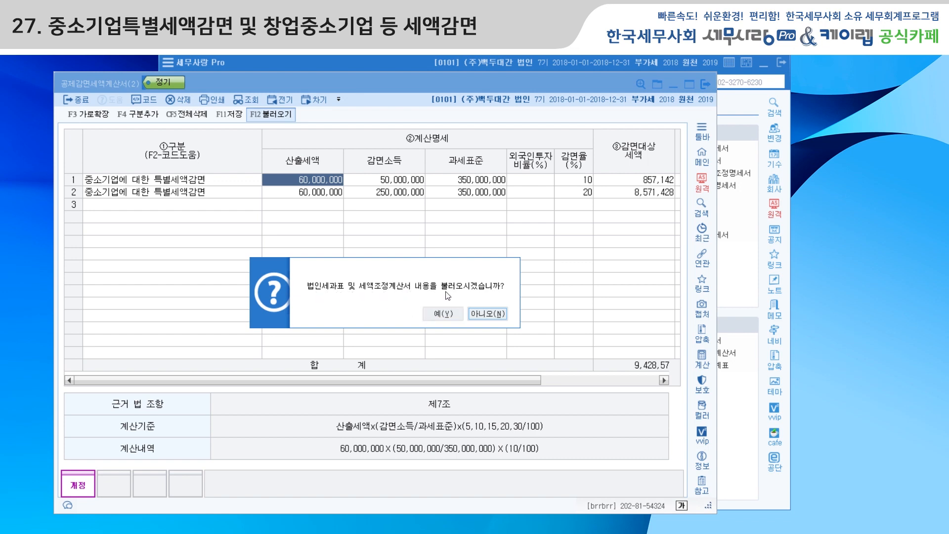
left_click(444, 314)
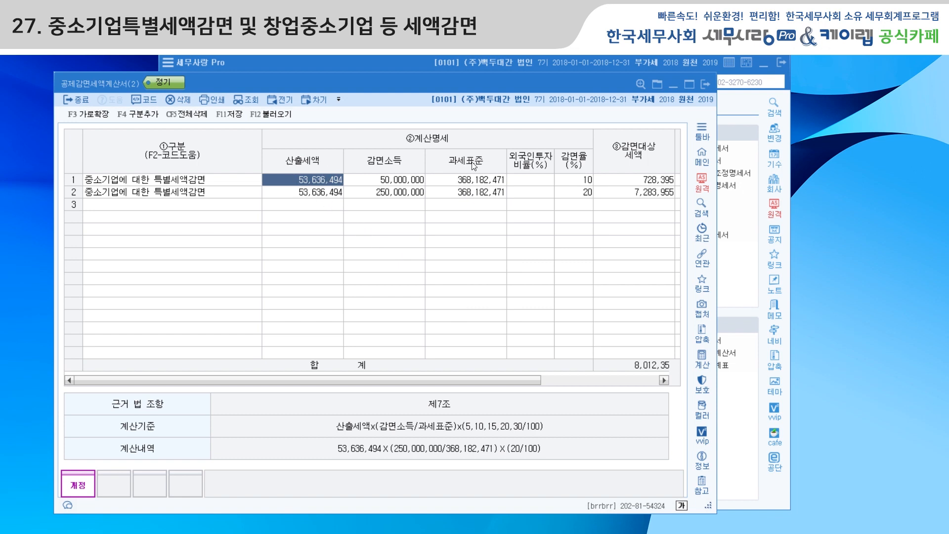
Check the 감면소득 entries of both rows and the 감면율 options available for the first row
left_click(393, 181)
left_click(393, 193)
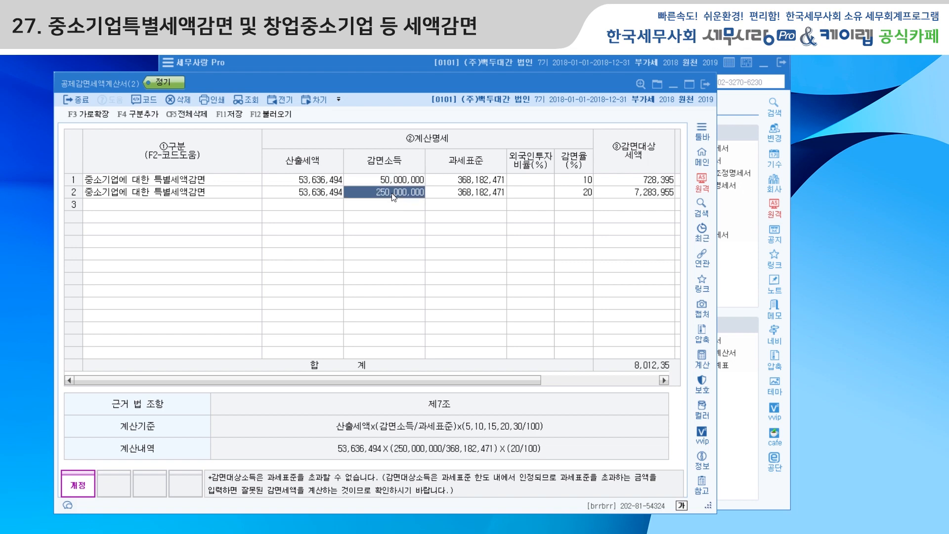
left_click(580, 179)
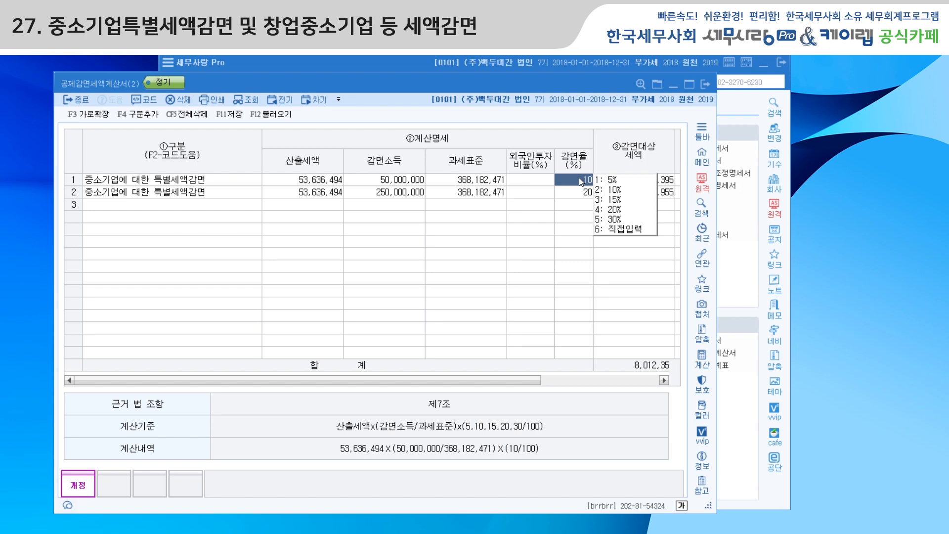
Compare the 계산내역 of the two 중소기업에 대한 특별세액감면 rows
left_click(240, 181)
left_click(241, 193)
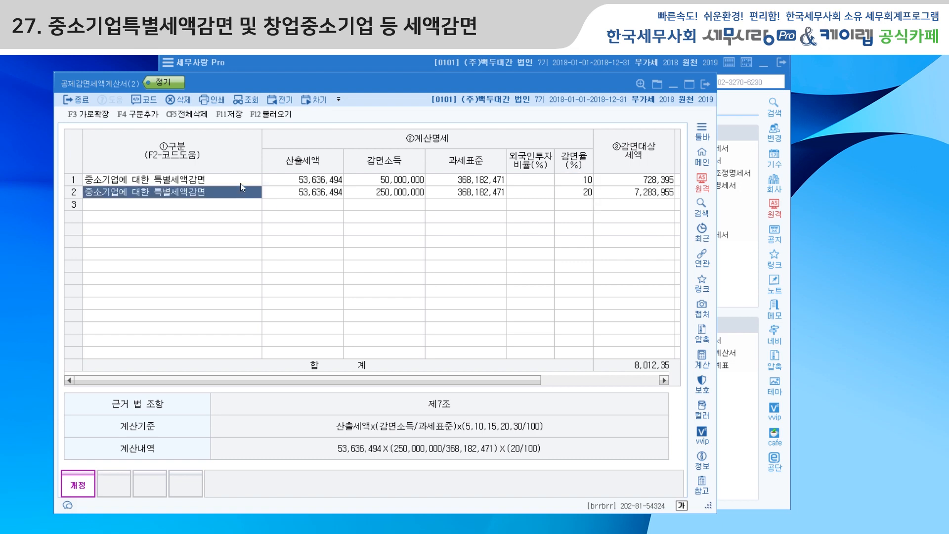
left_click(253, 181)
left_click(255, 193)
left_click(253, 180)
left_click(252, 197)
Widen the form window and examine the 최저한세적용 감면배제금액 cells of both rows
left_click_drag(717, 249, 830, 247)
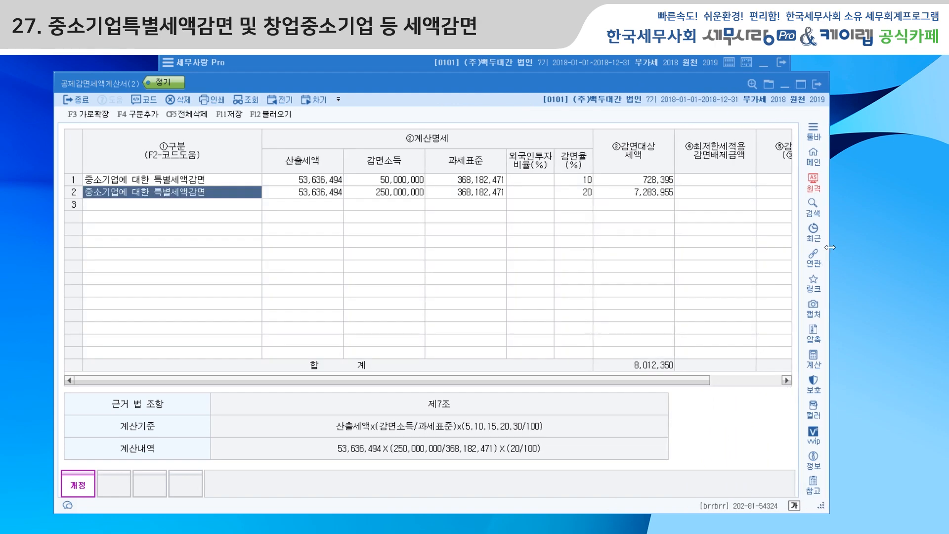
left_click(703, 179)
left_click(708, 193)
left_click(708, 184)
left_click(712, 196)
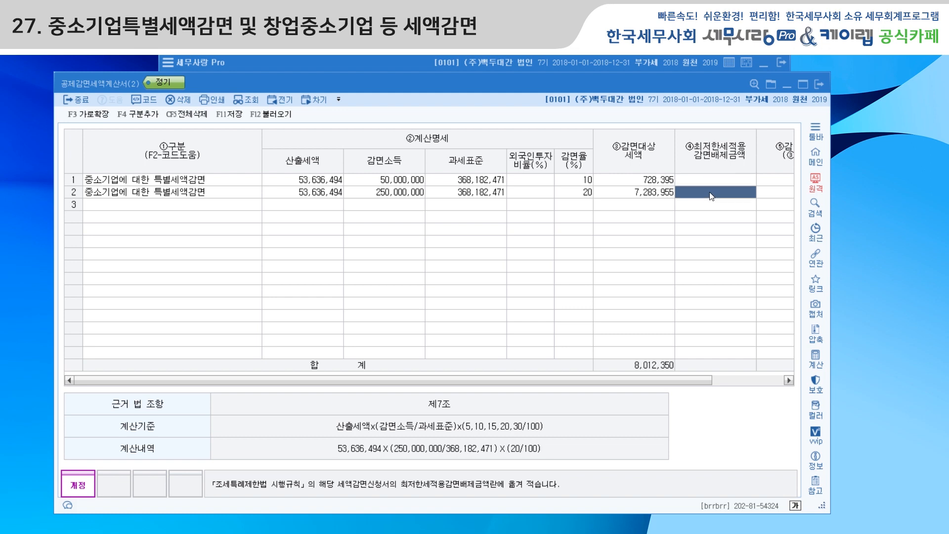